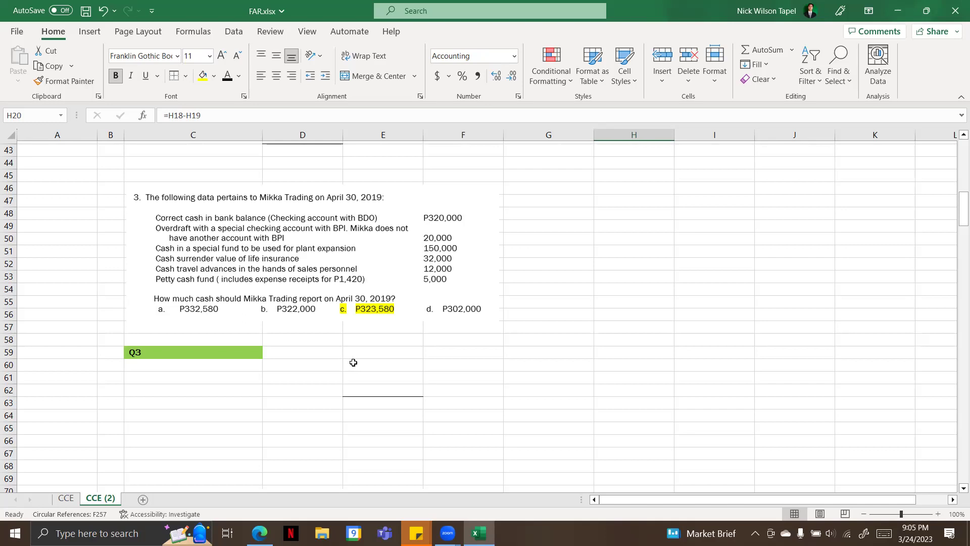
# - Label cell C61 under the Q3 heading "Checking Account BDO"
pyautogui.click(242, 404)
pyautogui.click(199, 381)
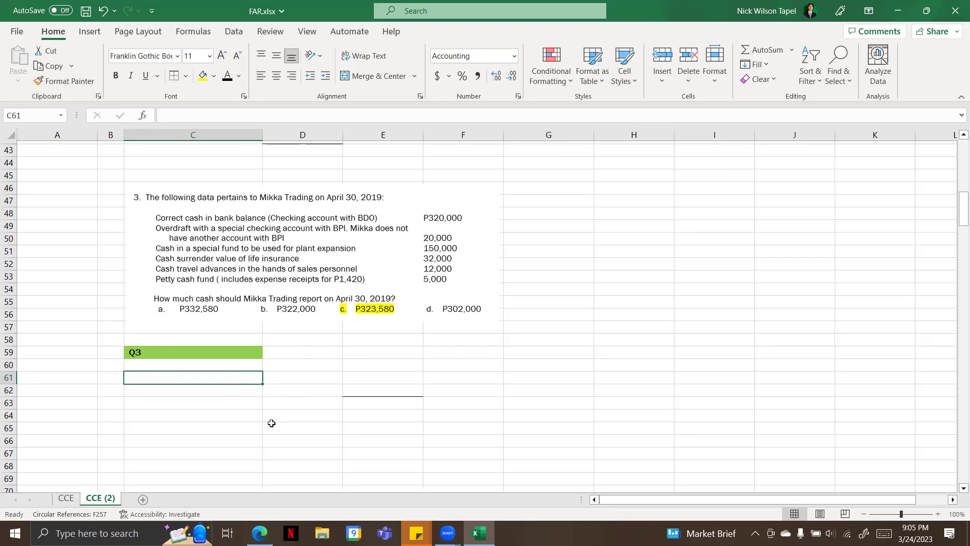
pyautogui.click(223, 407)
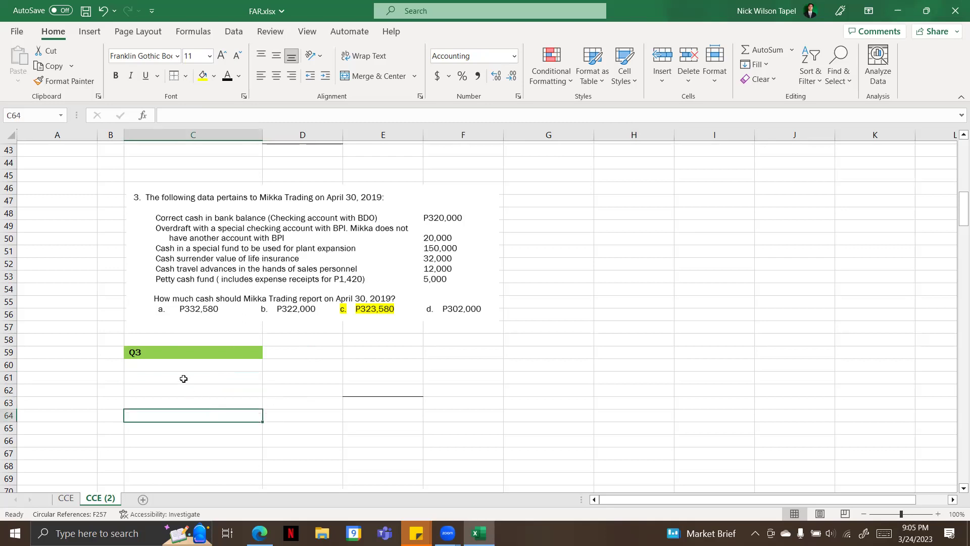
pyautogui.click(184, 378)
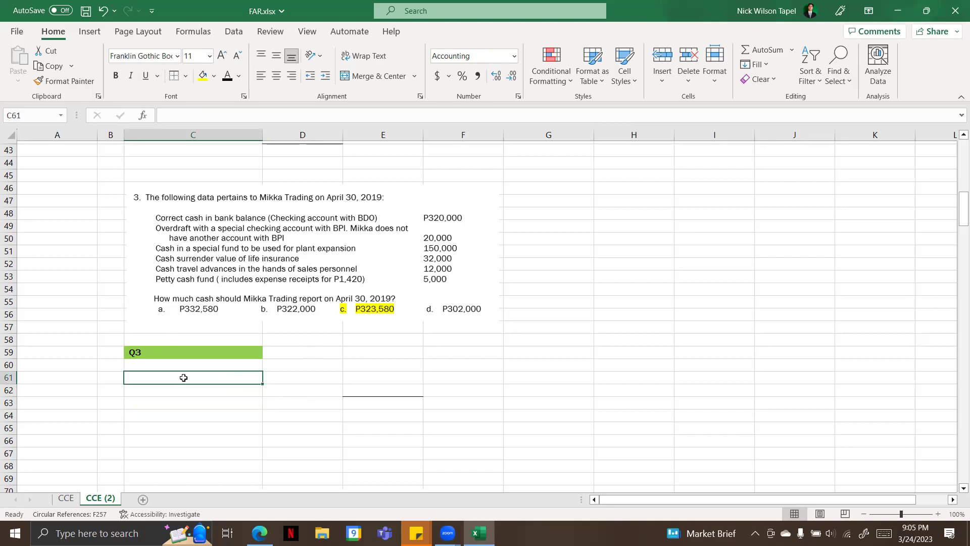
pyautogui.write('Chekc')
pyautogui.press('BackSpace')
pyautogui.press('BackSpace')
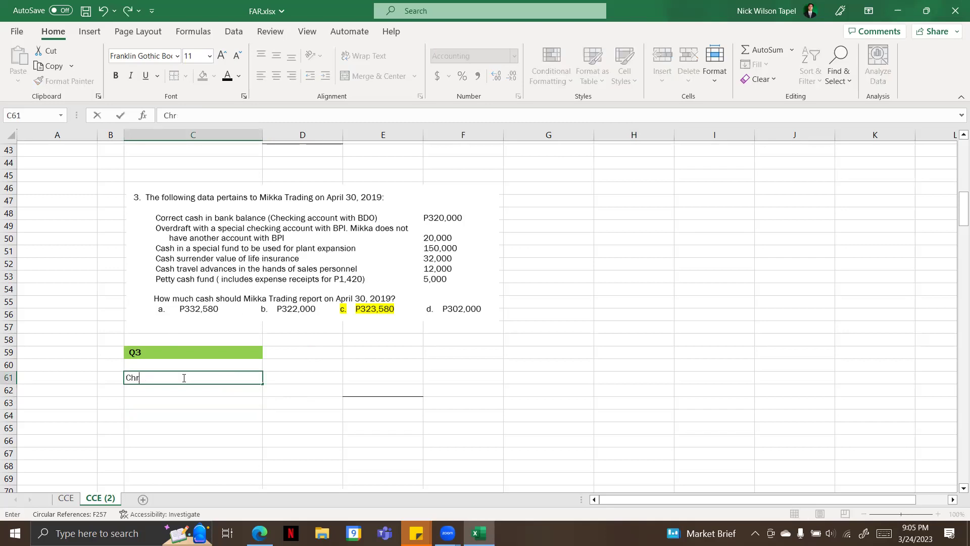
pyautogui.write('cking Account BDO')
pyautogui.press('Tab')
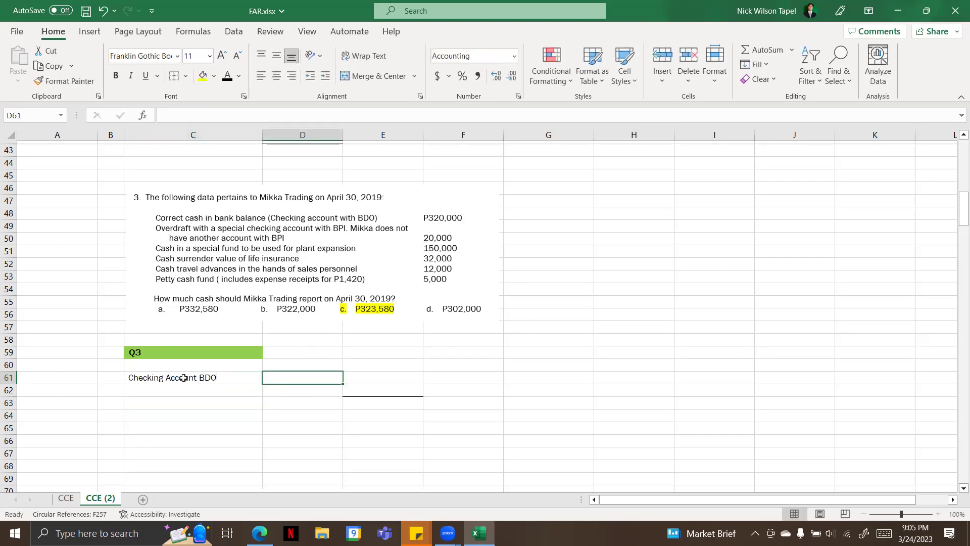
# - Enter 320,000 as the Checking Account BDO amount in cell E61
pyautogui.press('Tab')
pyautogui.write('32000')
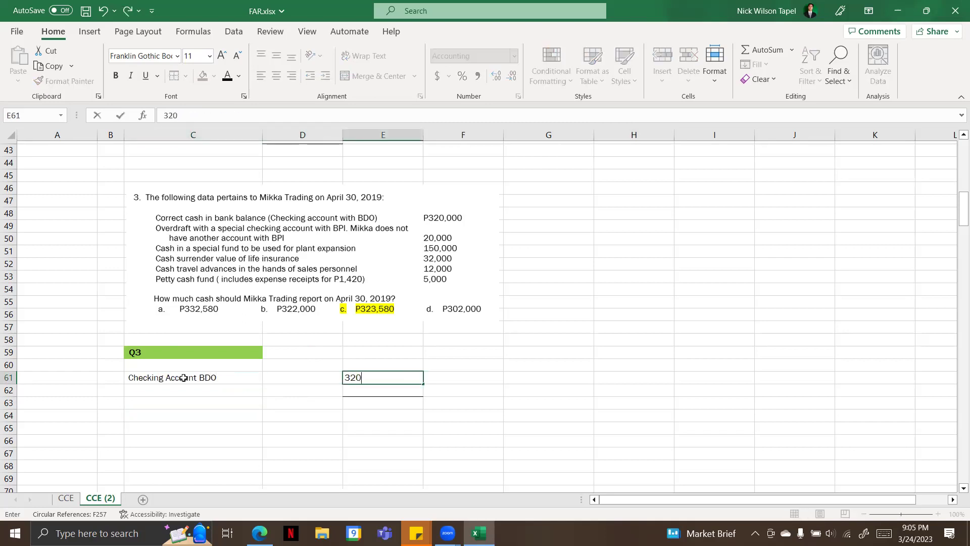
pyautogui.press('Return')
pyautogui.press('Right')
pyautogui.press('Up')
pyautogui.press('Right')
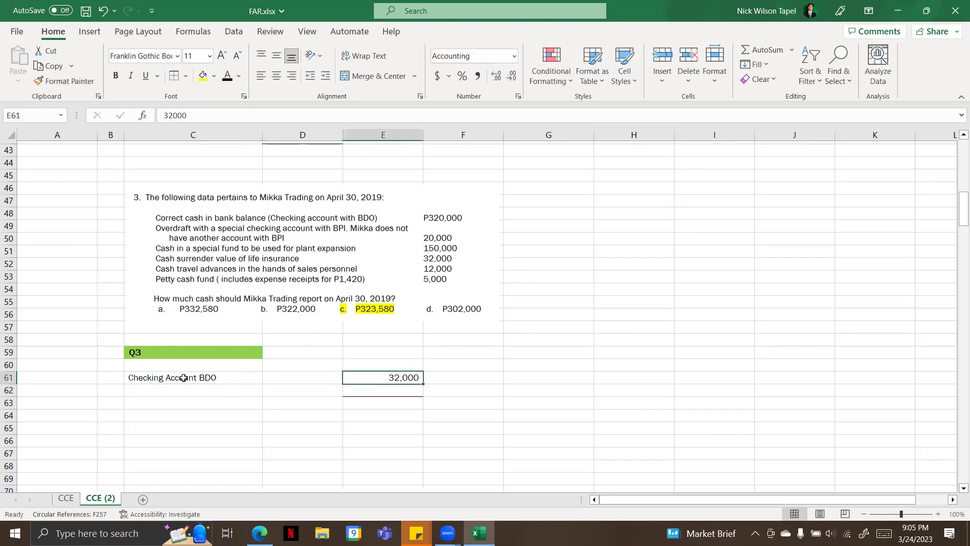
pyautogui.write('320,000')
pyautogui.press('Return')
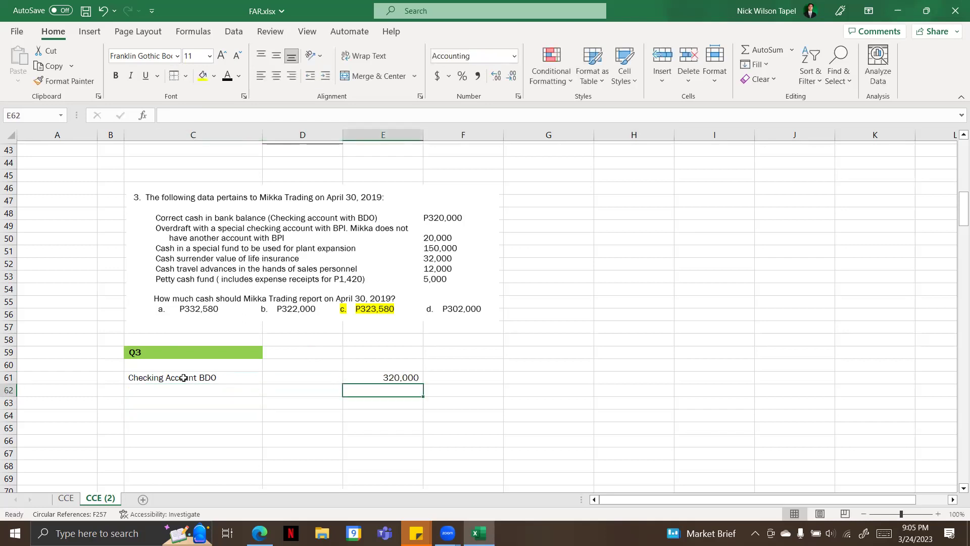
# - Add the label "Bank Overdraft - liability" in cell C62 and italicize it
pyautogui.press('Left')
pyautogui.press('Left')
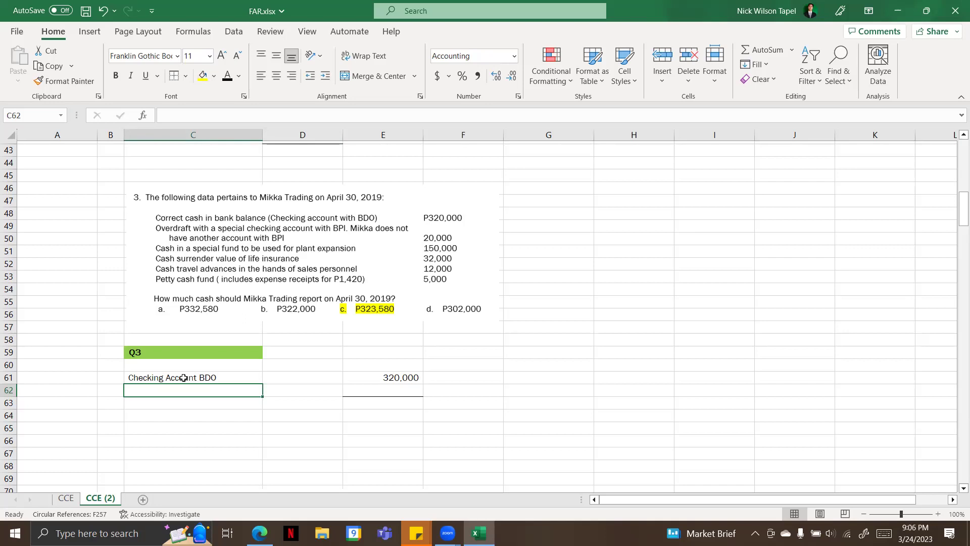
pyautogui.write('Bank')
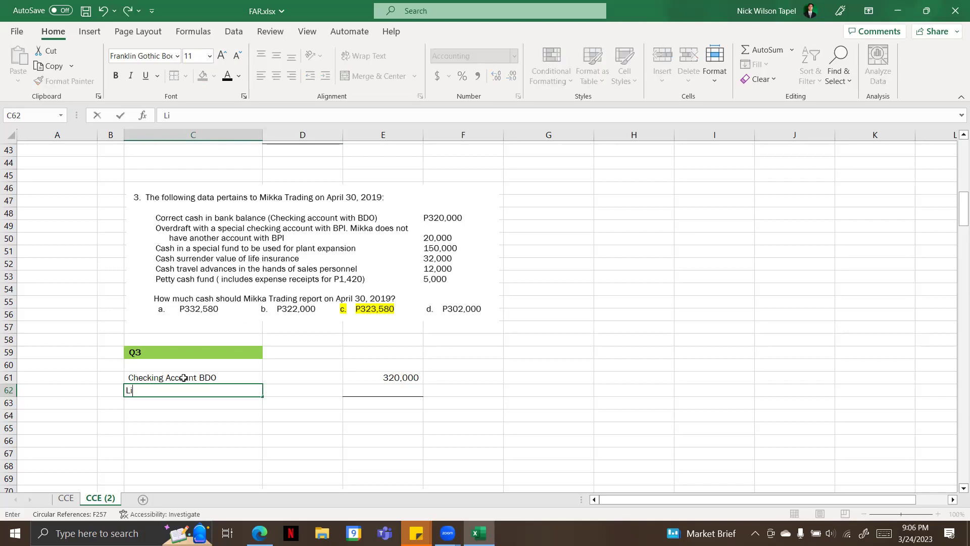
pyautogui.write(' Overdraft')
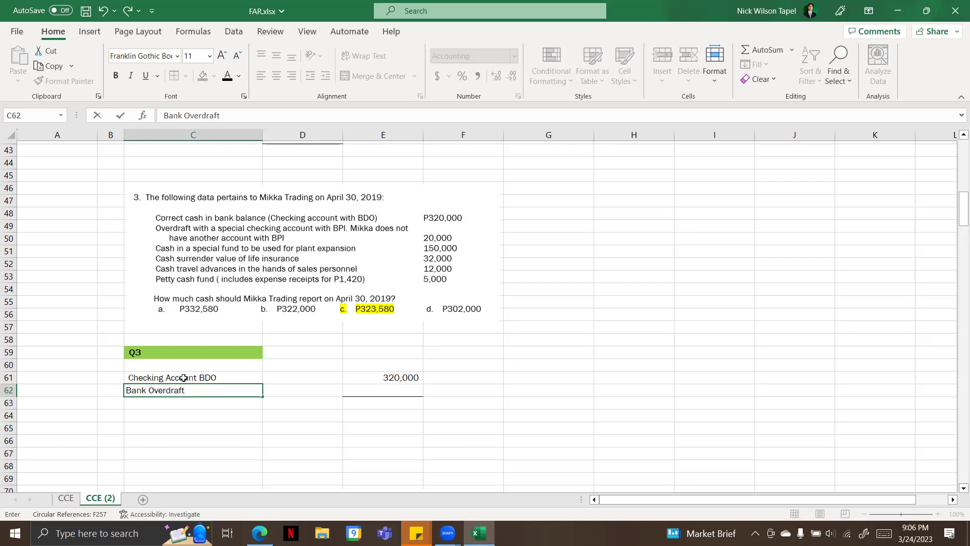
pyautogui.write(' - liability')
pyautogui.press('Return')
pyautogui.press('Up')
pyautogui.hotkey('ctrl', 'i')
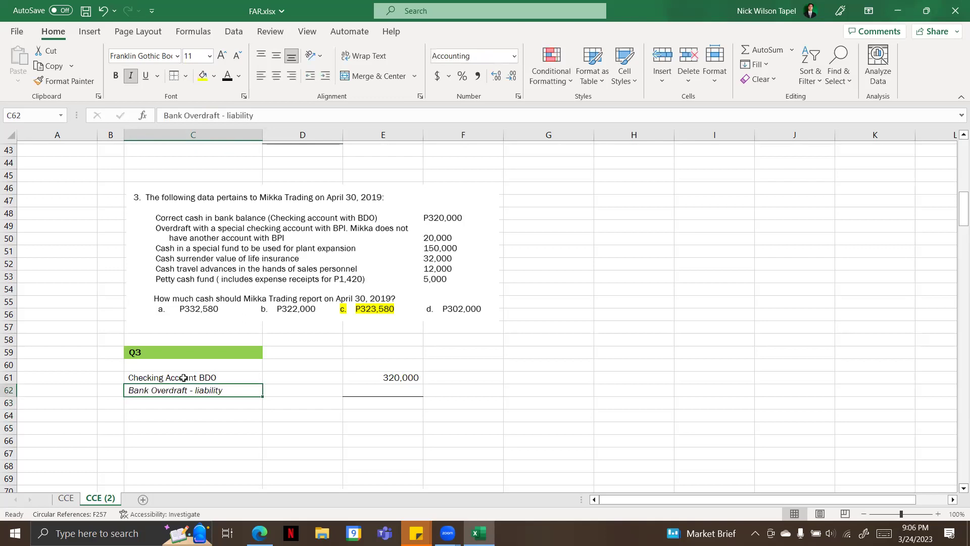
# - Add an italic "Restricted fund" label in cell C63 for the plant expansion fund
pyautogui.press('Down')
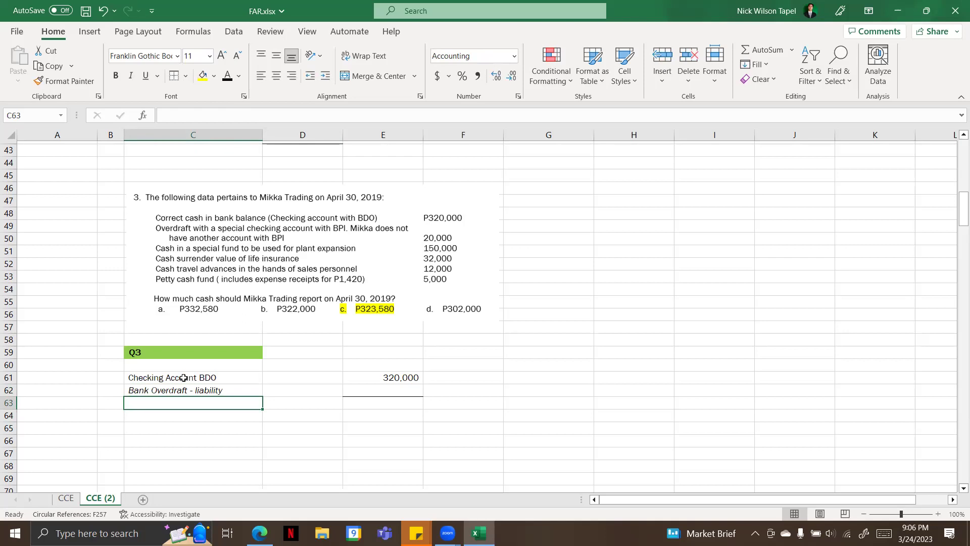
pyautogui.write('Restricted fund')
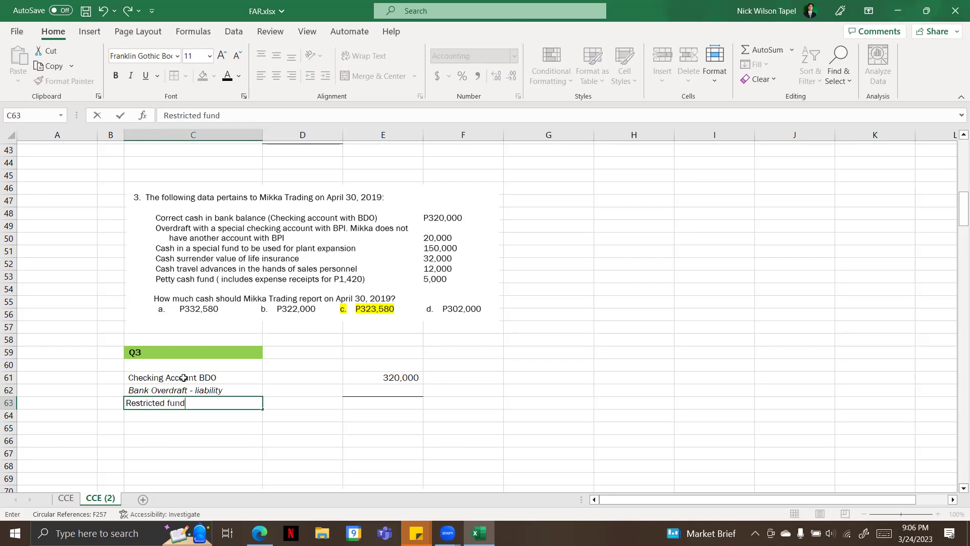
pyautogui.press('Return')
pyautogui.press('Up')
pyautogui.hotkey('ctrl', 'i')
pyautogui.press('Tab')
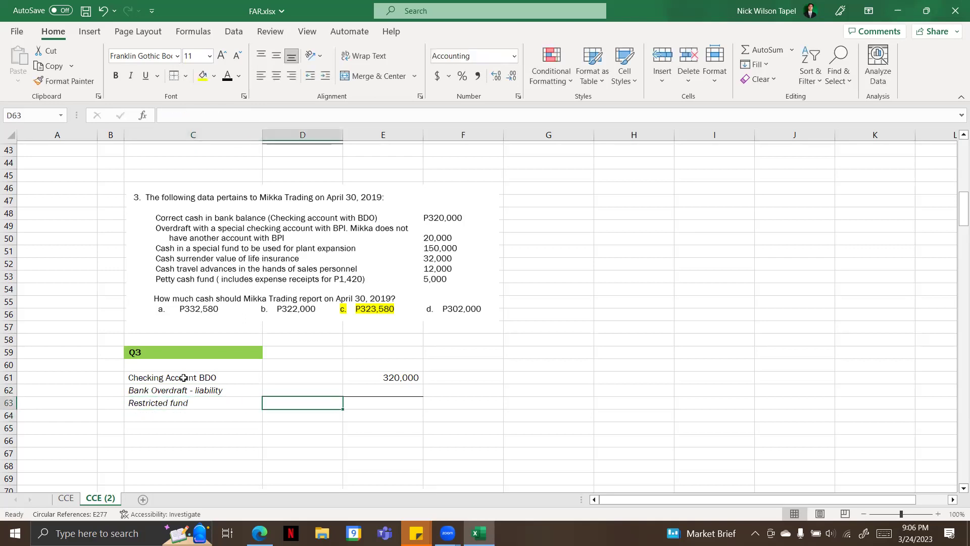
pyautogui.press('Tab')
pyautogui.press('Left')
pyautogui.press('Left')
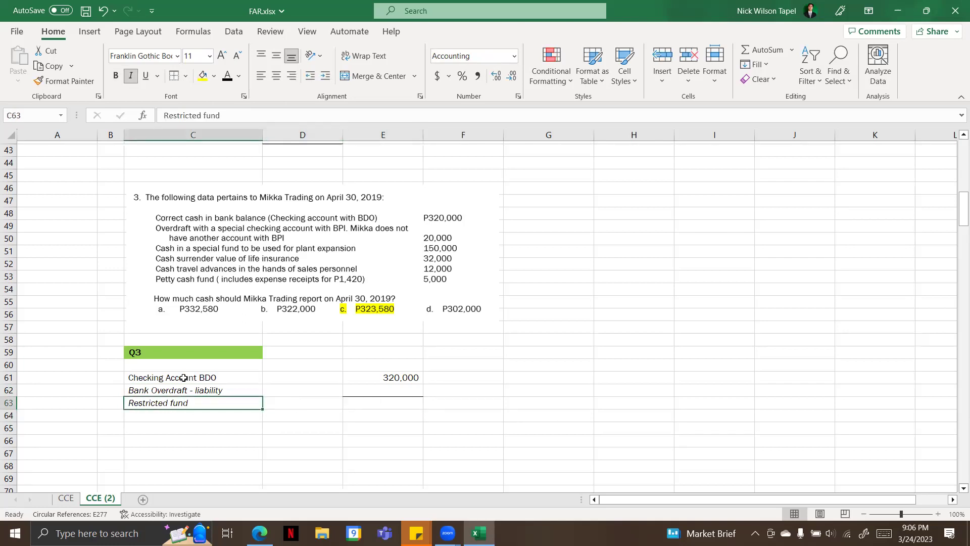
# - Add an italic "Investment" label in cell C64 for the cash surrender value
pyautogui.press('Down')
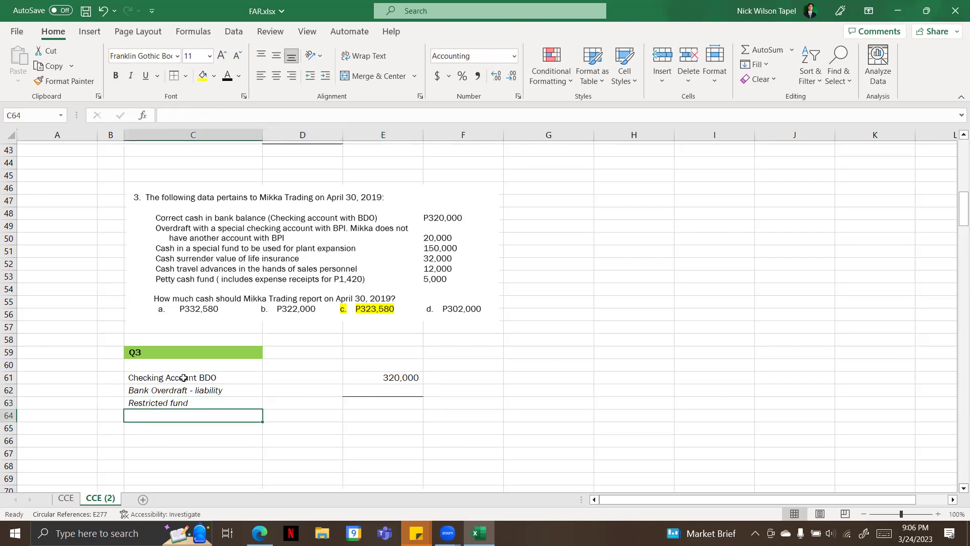
pyautogui.write('Invemt')
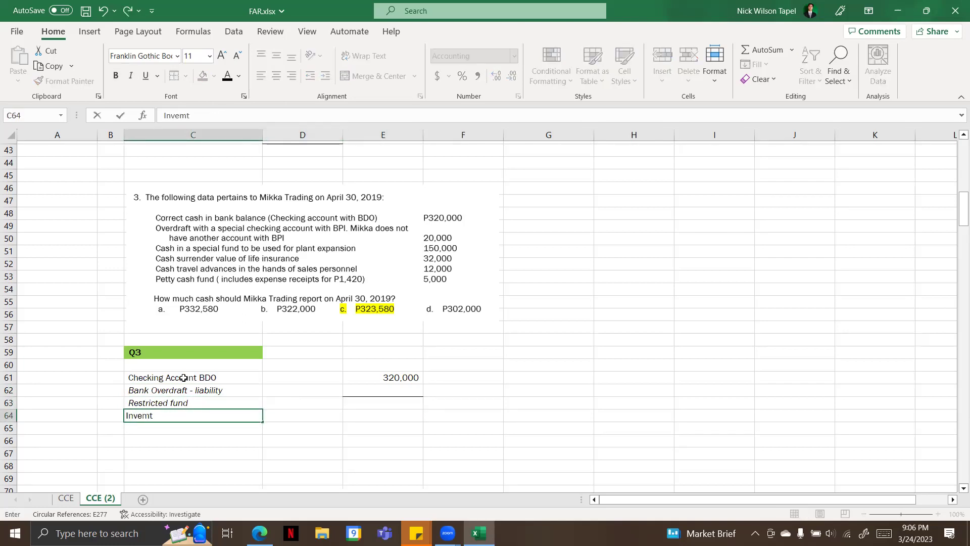
pyautogui.press('BackSpace')
pyautogui.press('BackSpace')
pyautogui.write('stme')
pyautogui.press('Return')
pyautogui.press('Up')
pyautogui.hotkey('ctrl', 'i')
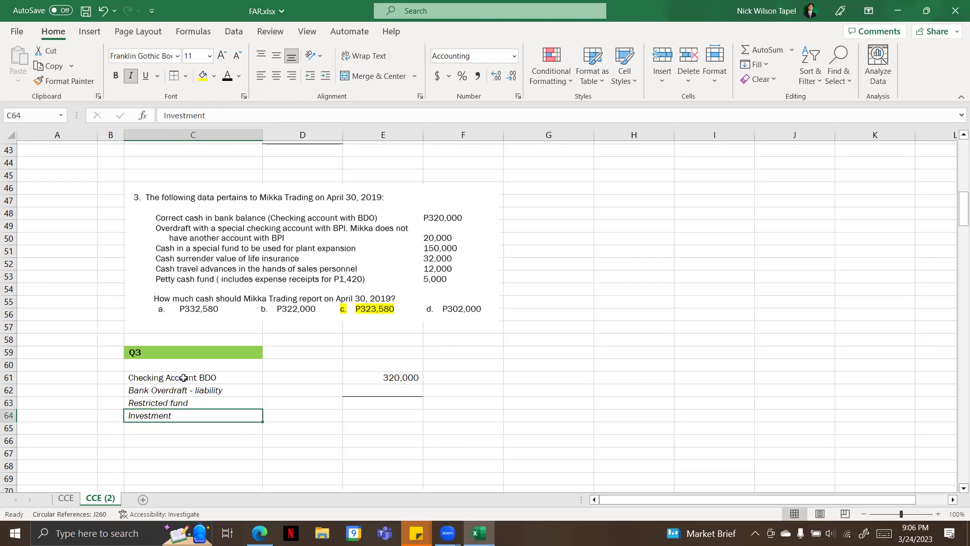
# - Add the label "Prepaid Expense" in cell C65 for the travel advances
pyautogui.press('Down')
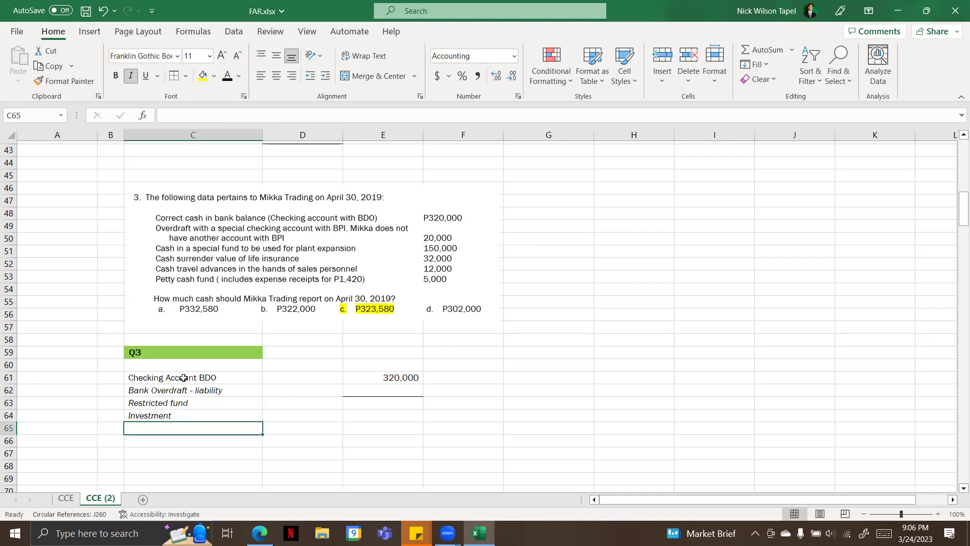
pyautogui.write('Preap')
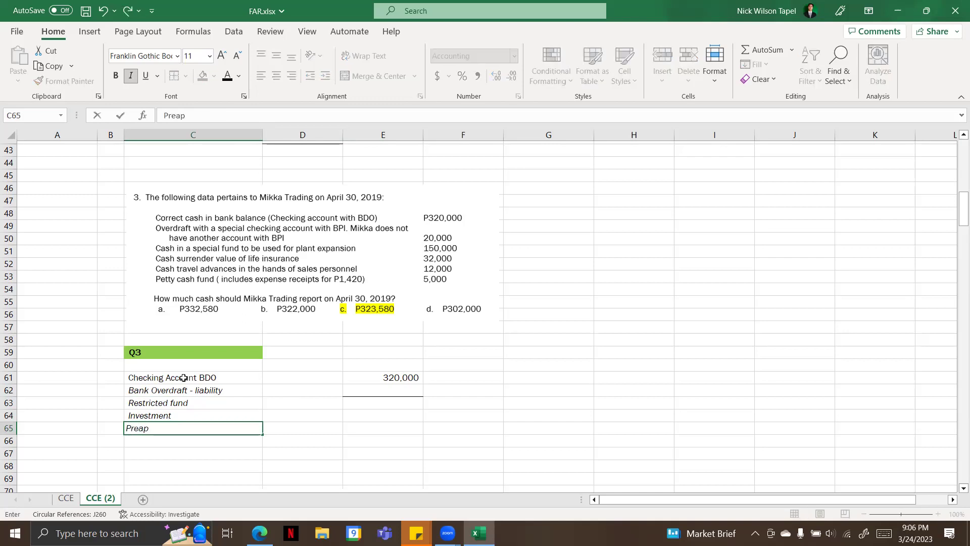
pyautogui.press('BackSpace')
pyautogui.press('BackSpace')
pyautogui.write('paid Expense')
pyautogui.hotkey('ctrl', 'Return')
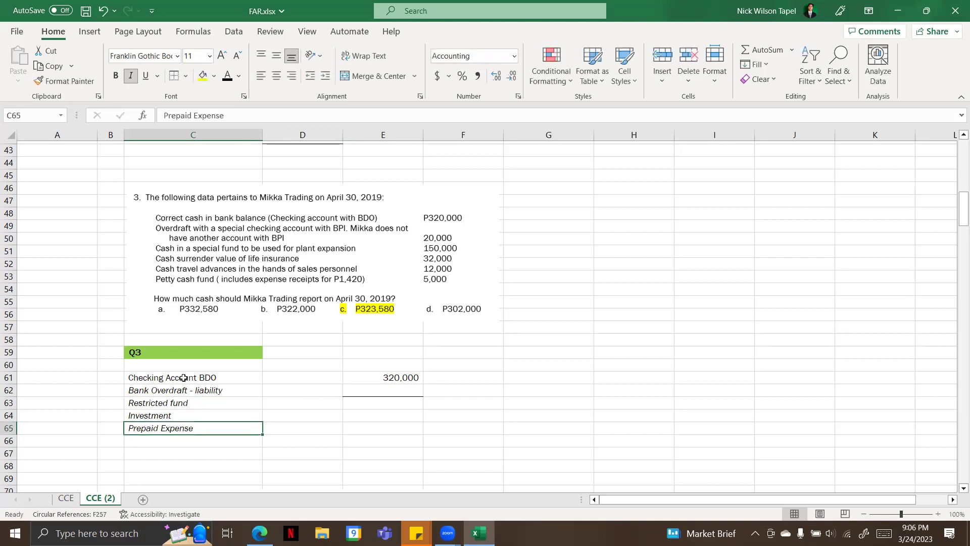
pyautogui.press('Right')
pyautogui.press('Right')
pyautogui.press('Left')
pyautogui.press('Left')
# - Label cell C66 "PCF" and calculate its amount in E66 as 5000-1420
pyautogui.press('Down')
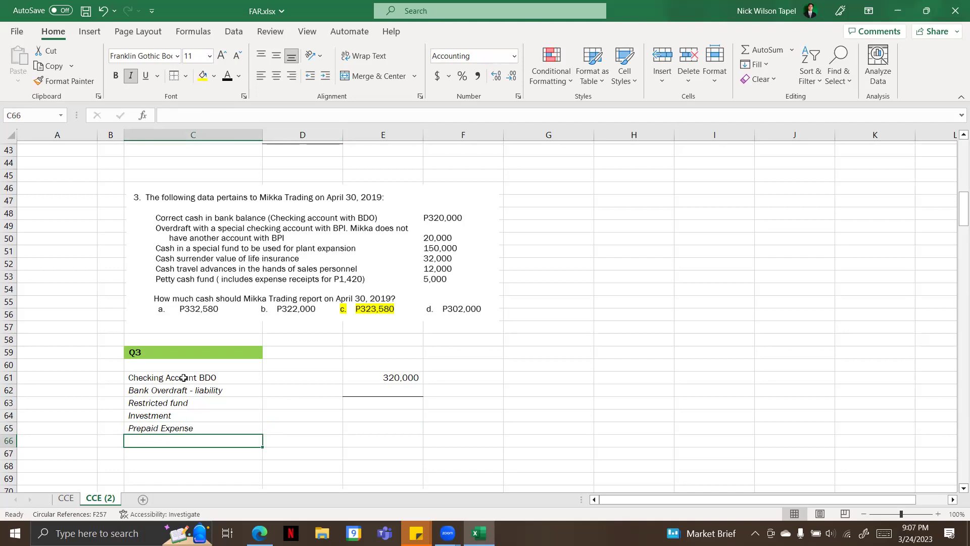
pyautogui.write('PCF')
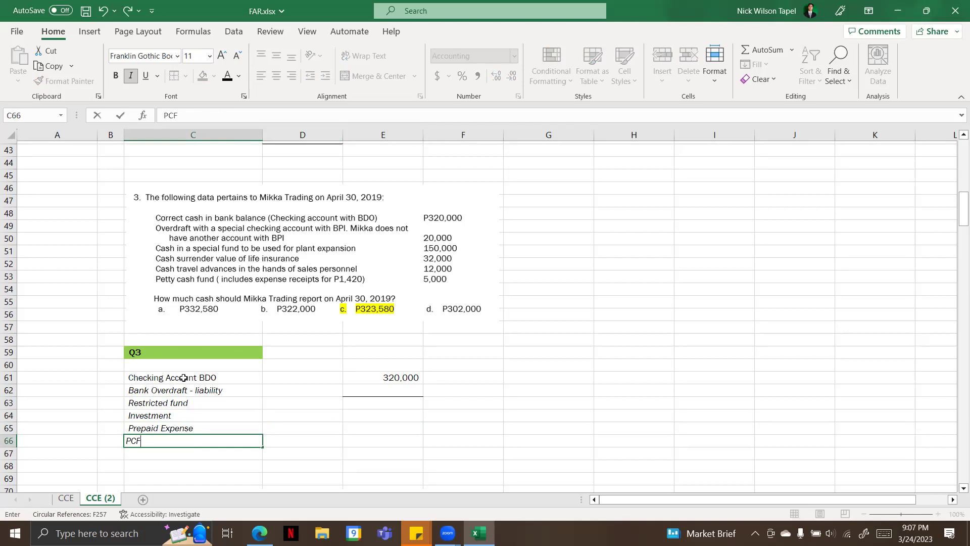
pyautogui.press('Tab')
pyautogui.press('Tab')
pyautogui.write('=')
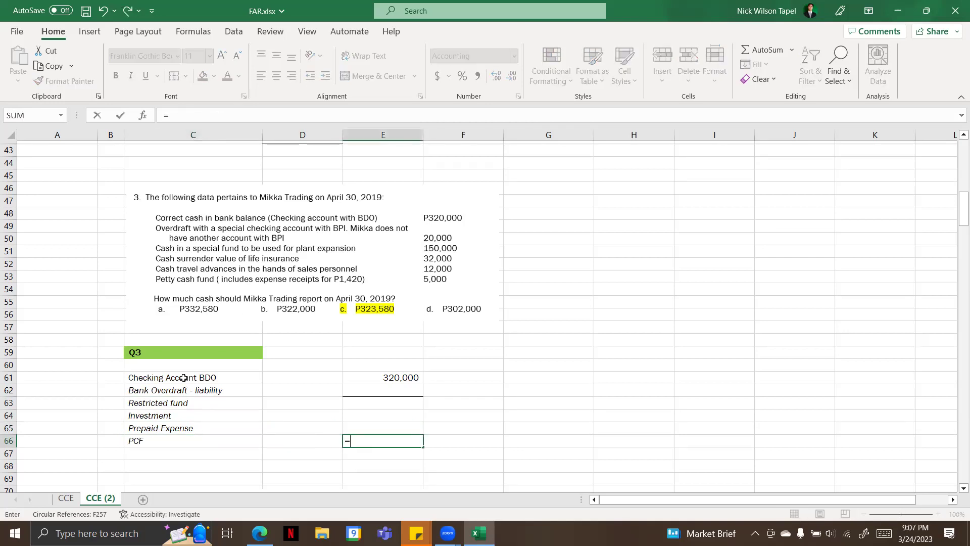
pyautogui.write('50000')
pyautogui.press('BackSpace')
pyautogui.write('-1420')
pyautogui.press('Return')
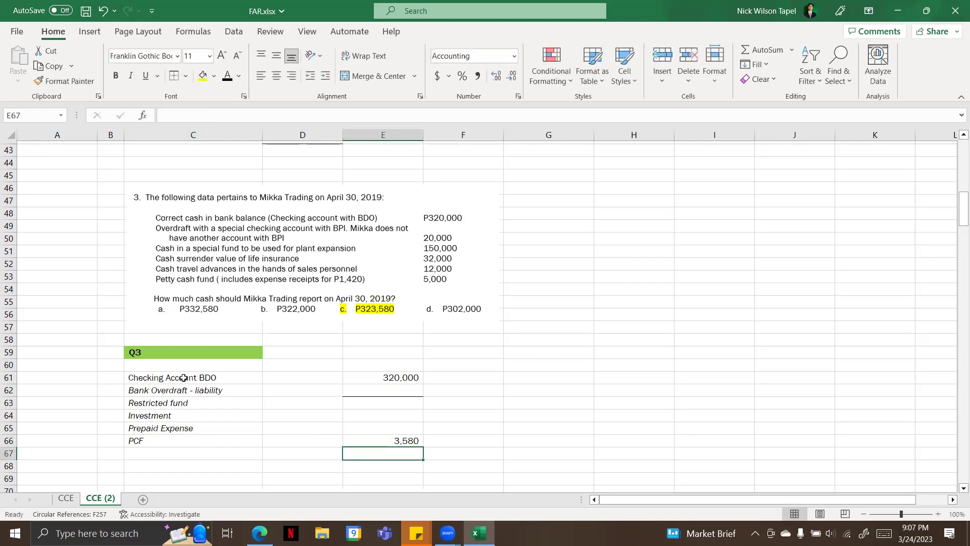
# - Remove the leftover border line at the top of cell E63
pyautogui.press('Up')
pyautogui.press('Up')
pyautogui.press('Up')
pyautogui.press('Up')
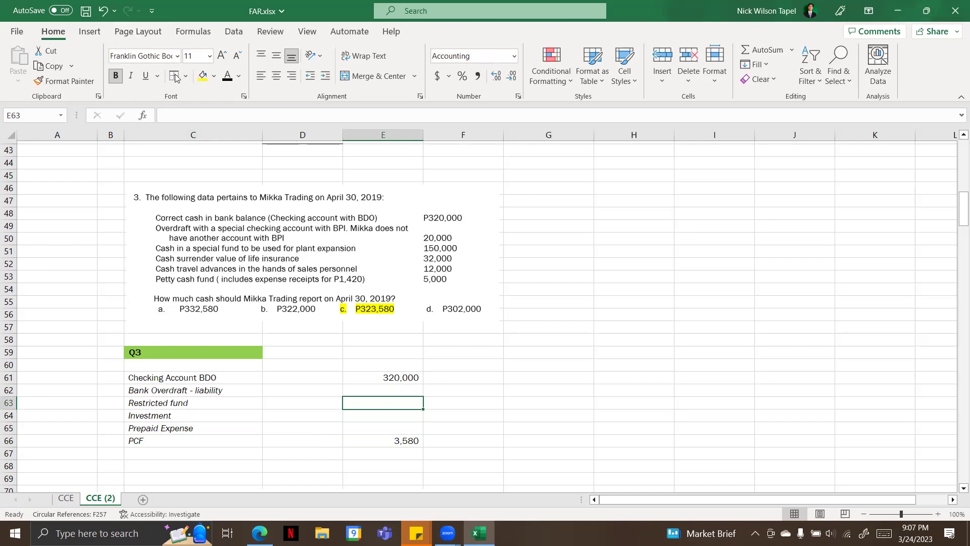
pyautogui.click(183, 82)
pyautogui.click(504, 422)
pyautogui.click(505, 427)
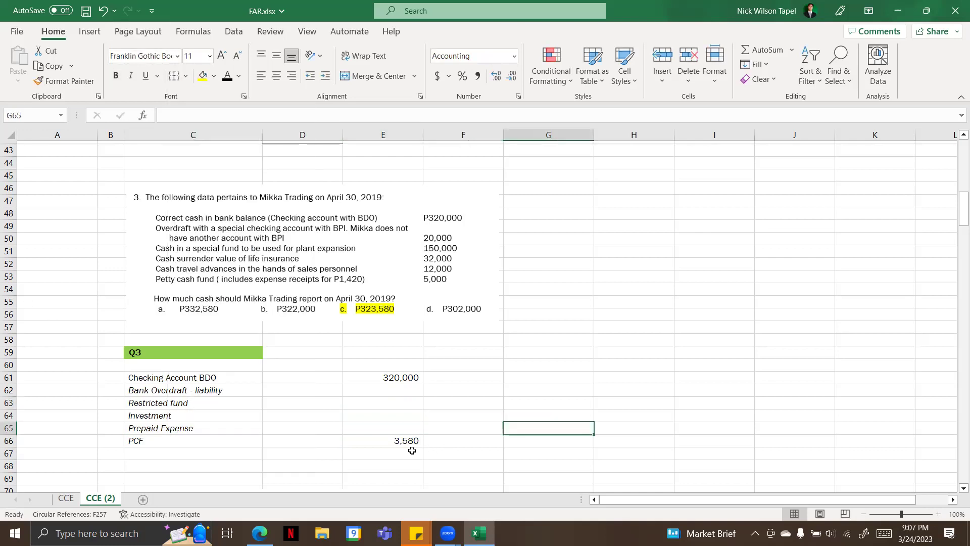
# - Total the cash amounts in cell E67 with =SUM(E61:E66)
pyautogui.click(413, 450)
pyautogui.write('=SUM(')
pyautogui.press('Up')
pyautogui.press('Up')
pyautogui.press('Up')
pyautogui.press('Up')
pyautogui.press('Up')
pyautogui.press('Up')
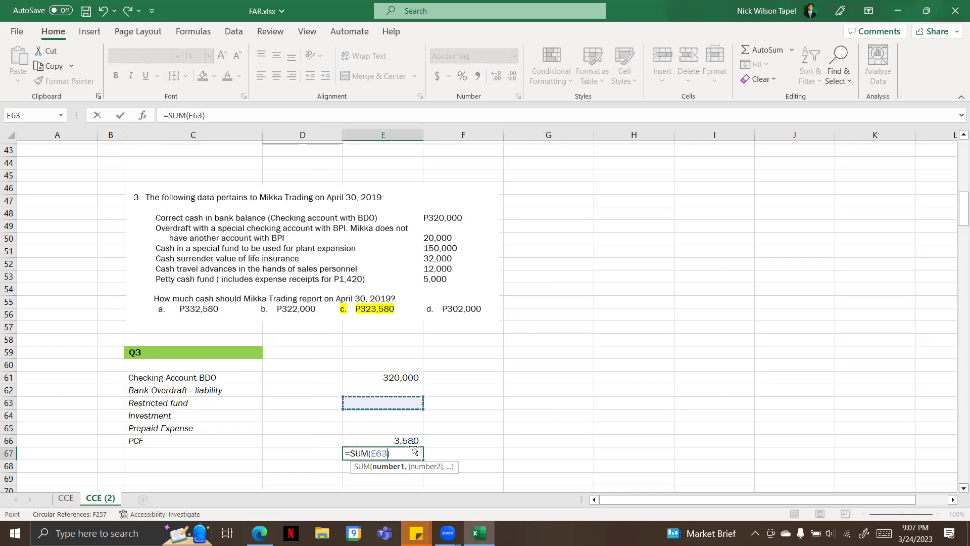
pyautogui.hotkey('shift', 'Down')
pyautogui.hotkey('shift', 'Down')
pyautogui.hotkey('shift', 'Down')
pyautogui.hotkey('shift', 'Down')
pyautogui.hotkey('shift', 'Down')
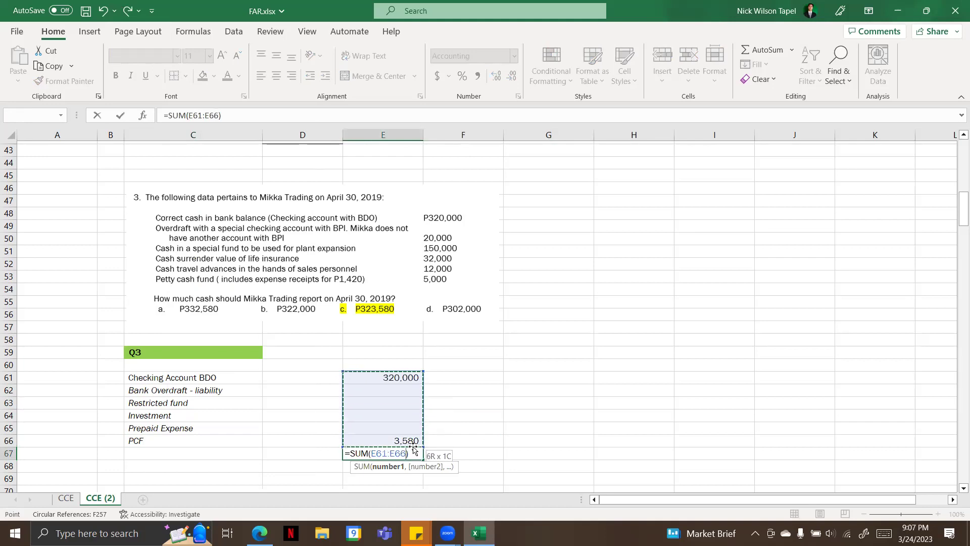
pyautogui.press('Return')
# - Make the total in E67 bold and add a top border to it
pyautogui.click(406, 449)
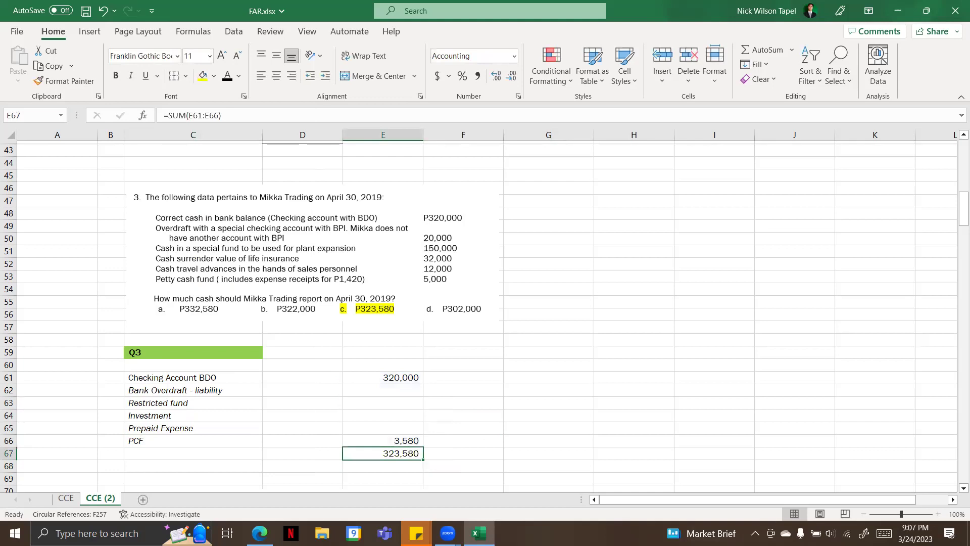
pyautogui.hotkey('ctrl', 'b')
pyautogui.click(186, 76)
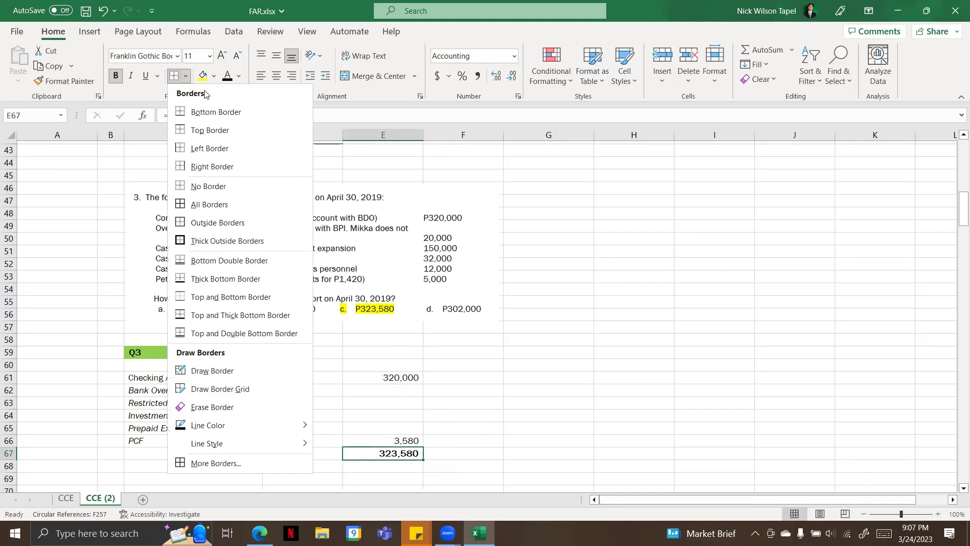
pyautogui.click(266, 135)
pyautogui.click(598, 328)
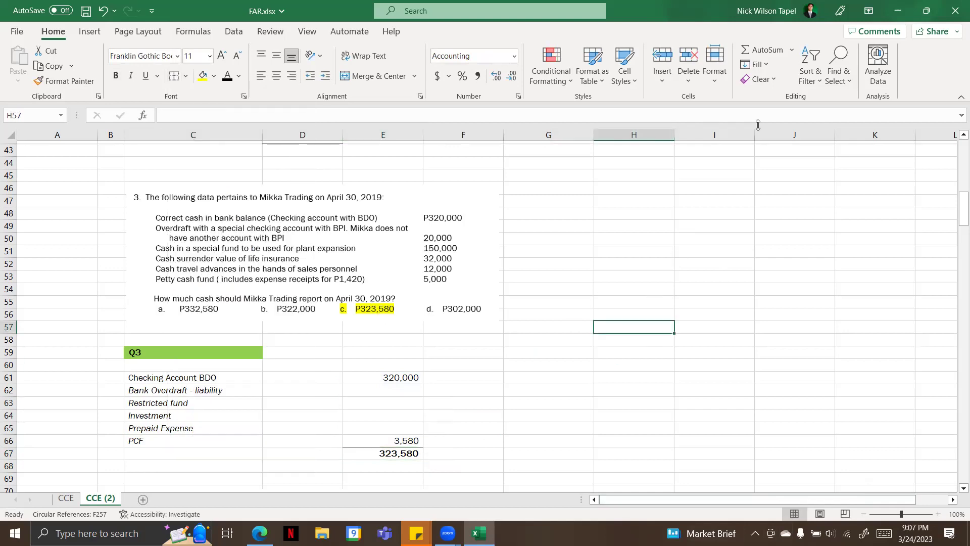